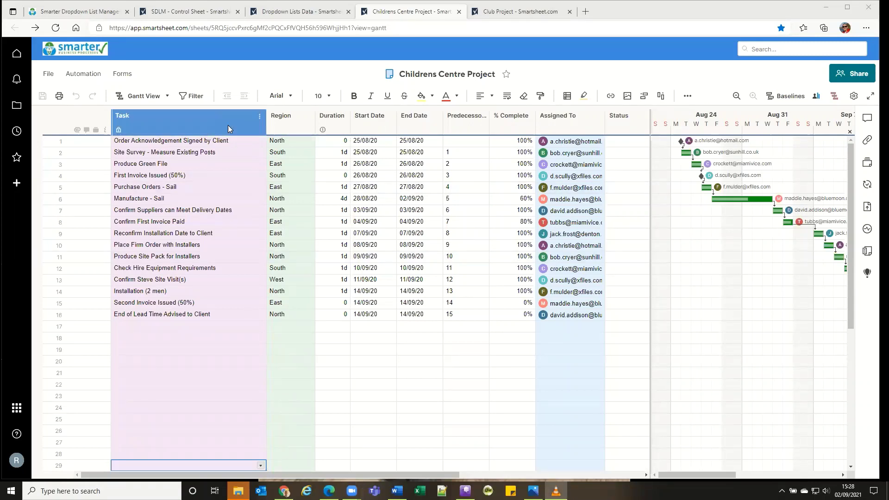
# - Inspect the Childrens Centre Project Assigned To contact choices and column properties without changing them
pyautogui.click(546, 19)
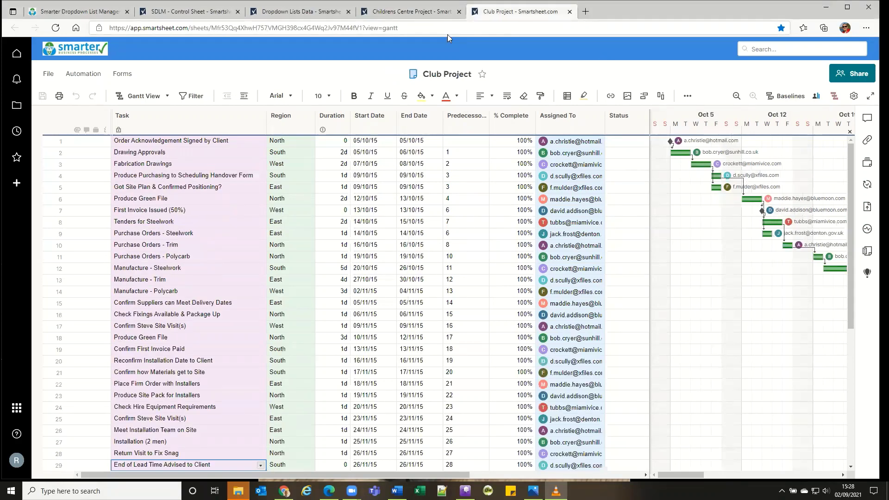
pyautogui.click(420, 14)
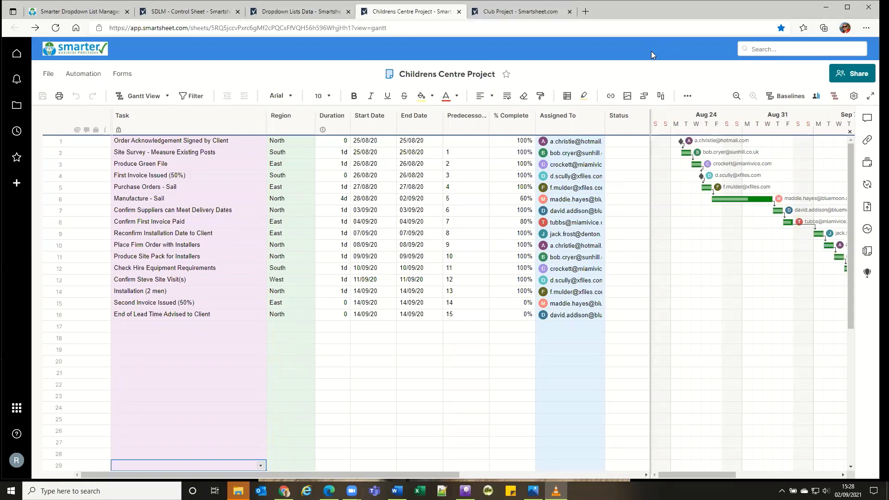
pyautogui.click(569, 128)
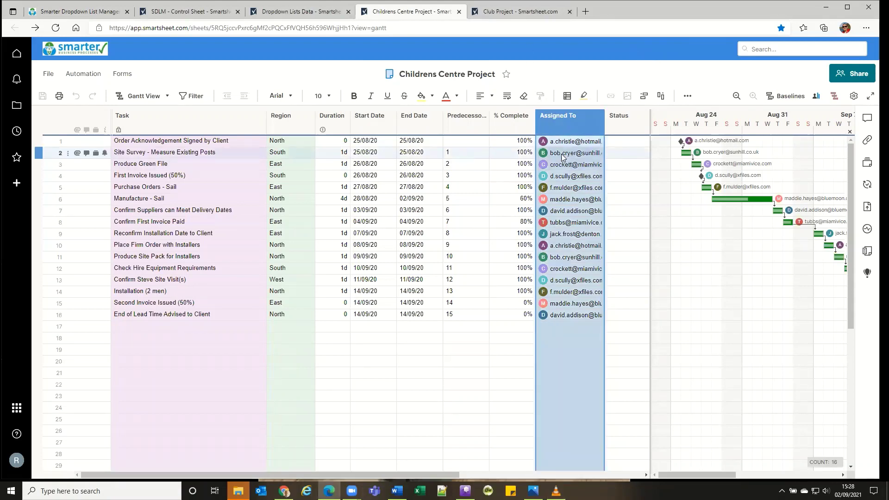
pyautogui.click(601, 156)
pyautogui.click(600, 153)
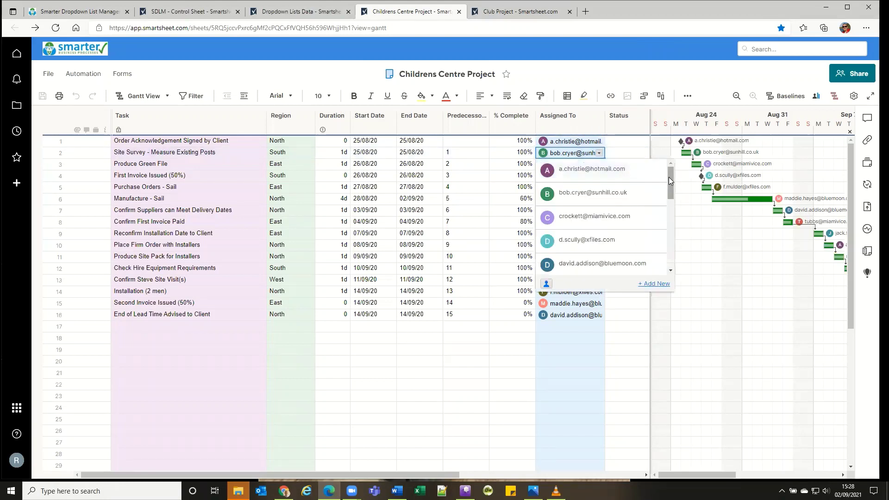
pyautogui.moveTo(671, 191); pyautogui.dragTo(670, 262)
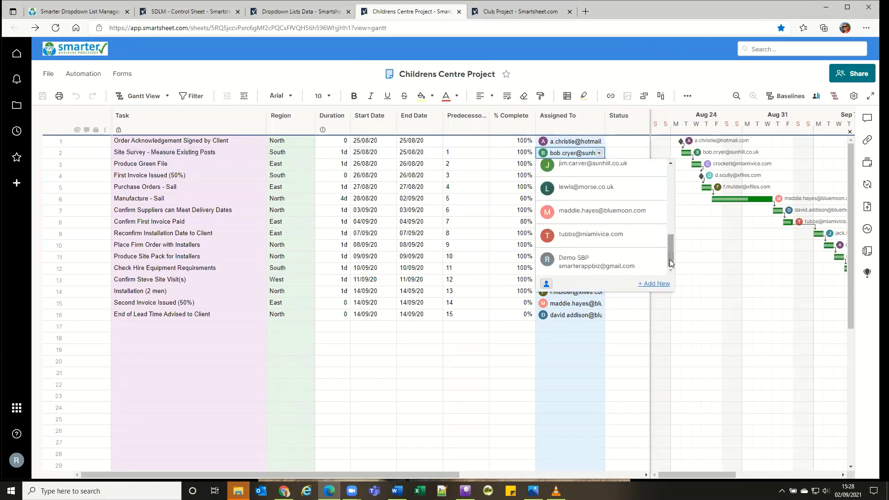
pyautogui.doubleClick(566, 125)
pyautogui.moveTo(673, 268)
pyautogui.mouseDown()
pyautogui.moveTo(673, 312)
pyautogui.moveTo(678, 262)
pyautogui.mouseUp()
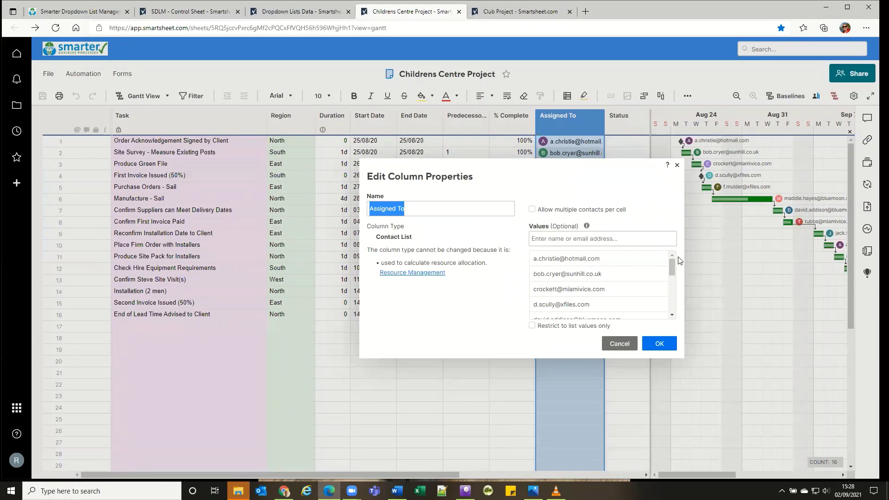
pyautogui.click(623, 343)
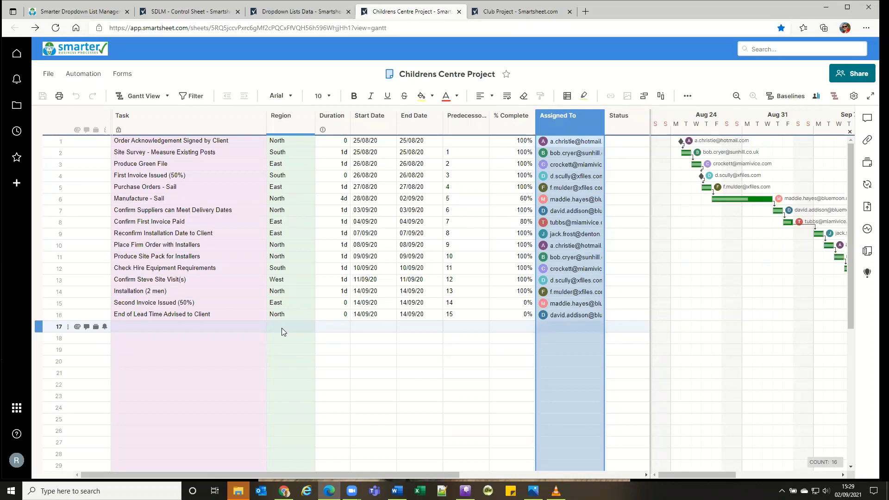
# - Paste the new contact's e-mail into row 15 of Assigned To in Dropdown Lists Data and save
pyautogui.click(319, 12)
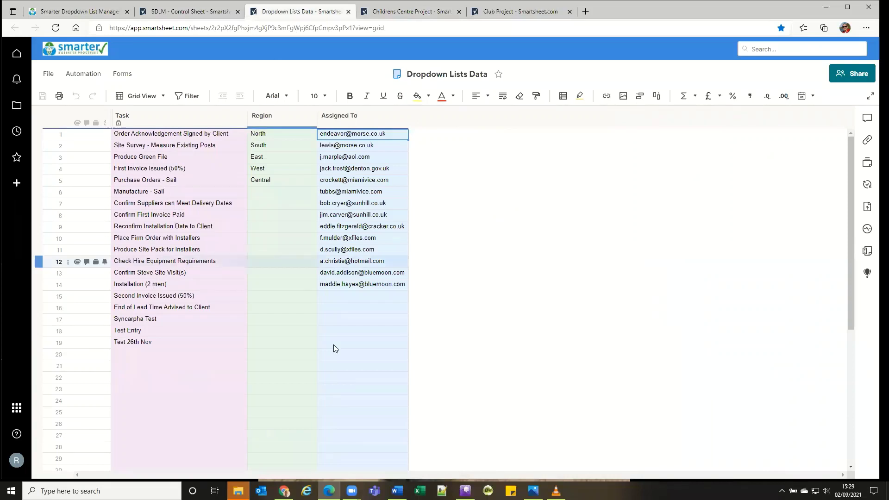
pyautogui.click(354, 120)
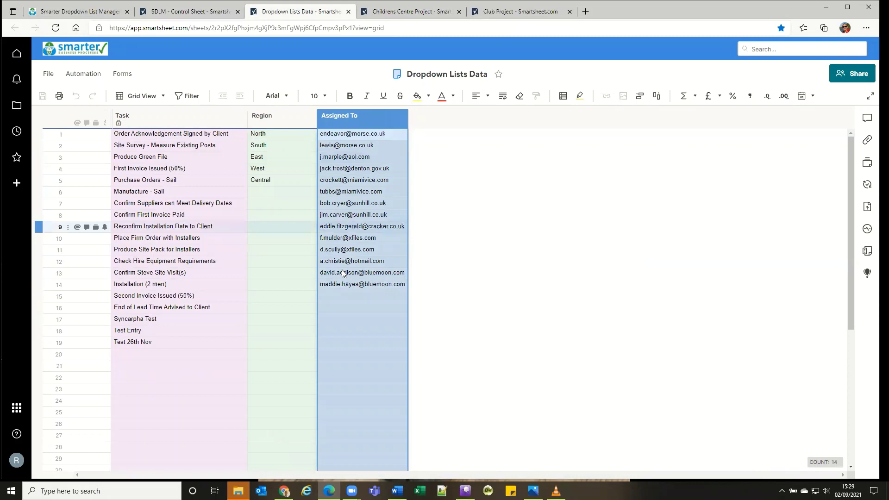
pyautogui.click(357, 136)
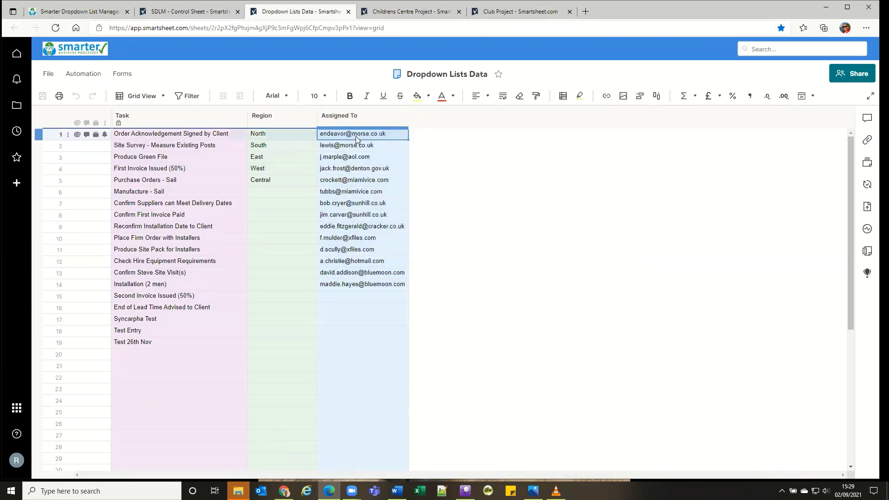
pyautogui.click(365, 299)
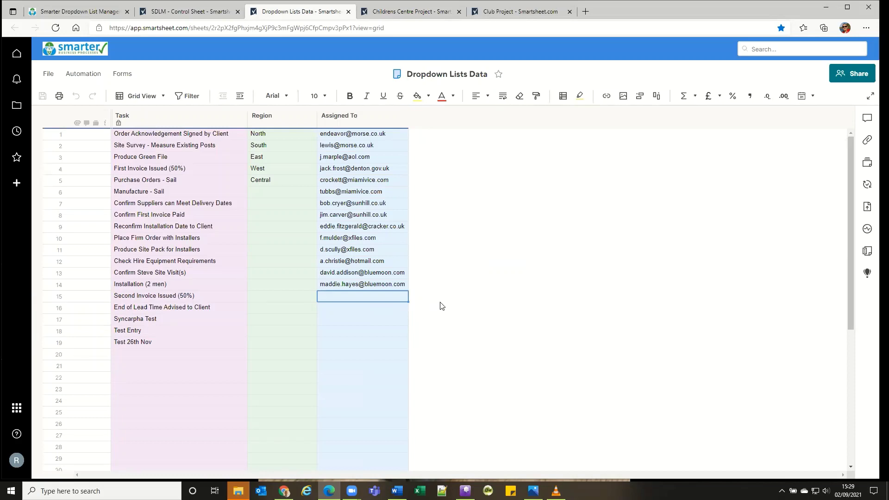
pyautogui.hotkey('ctrl', 'v')
pyautogui.click(42, 96)
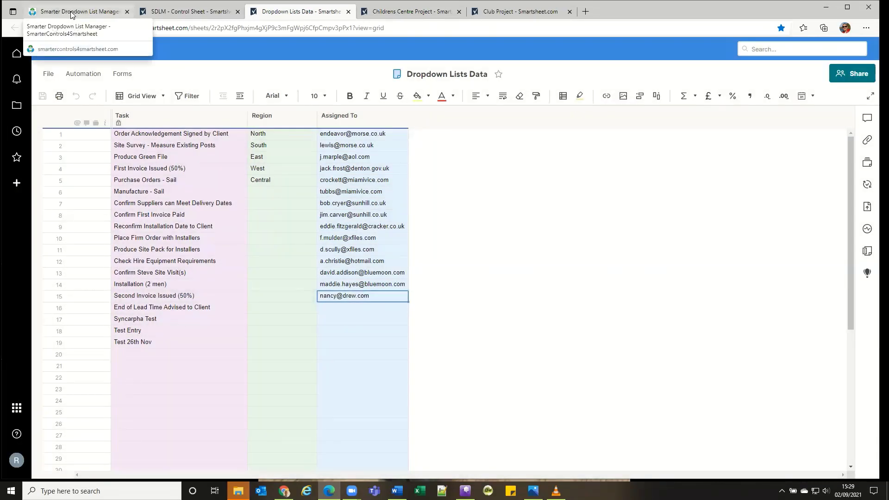
# - Run the Smarter Dropdown List Manager to push the updated Assigned To contacts to both project sheets
pyautogui.click(71, 14)
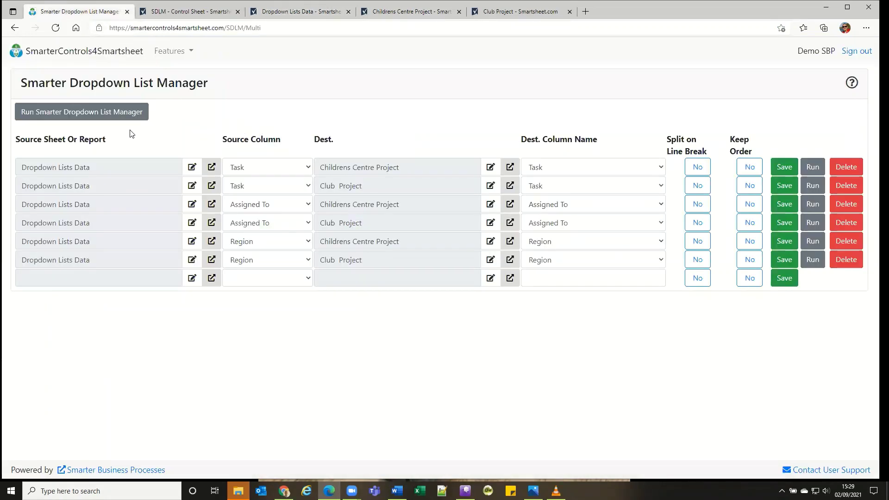
pyautogui.click(95, 116)
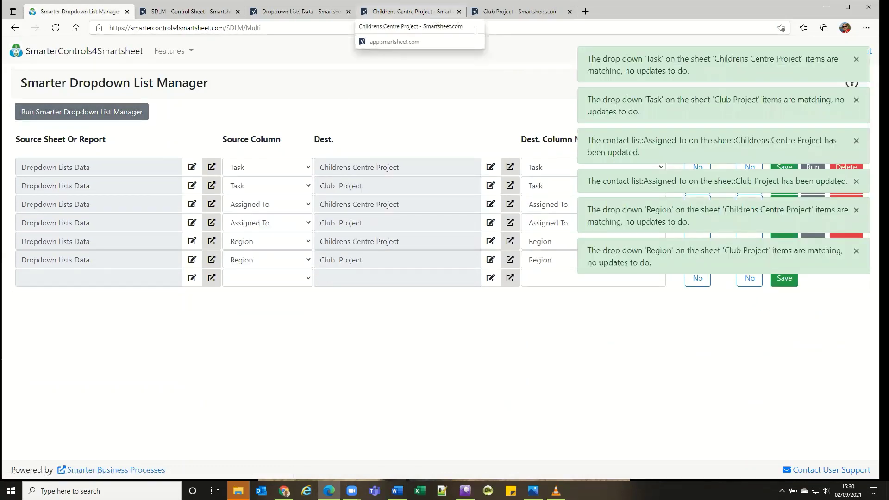
# - Reload Childrens Centre Project, confirm the new contact in row 1's Assigned To list, then show SDLM - Control Sheet
pyautogui.click(441, 16)
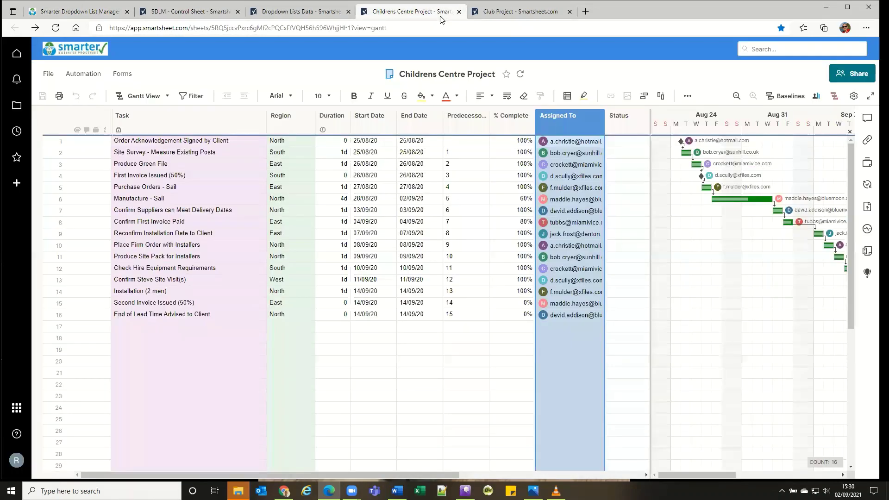
pyautogui.click(519, 74)
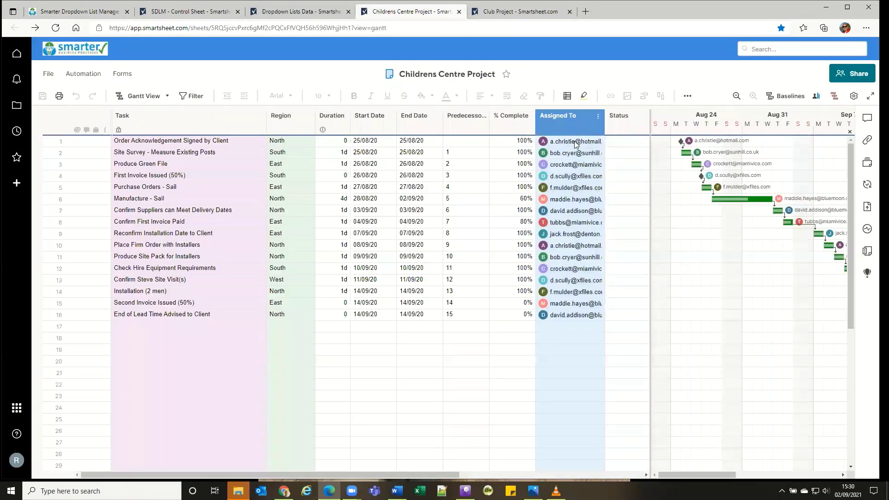
pyautogui.click(575, 142)
pyautogui.click(576, 142)
pyautogui.click(598, 141)
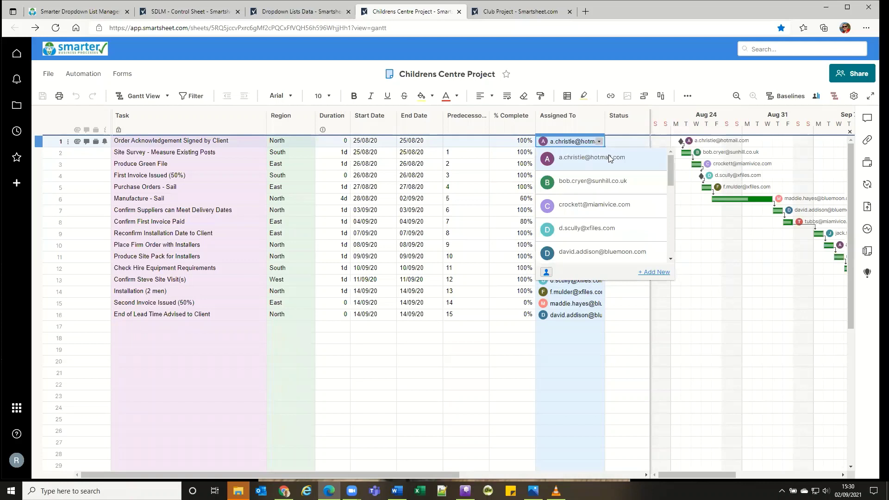
pyautogui.moveTo(672, 175); pyautogui.dragTo(670, 248)
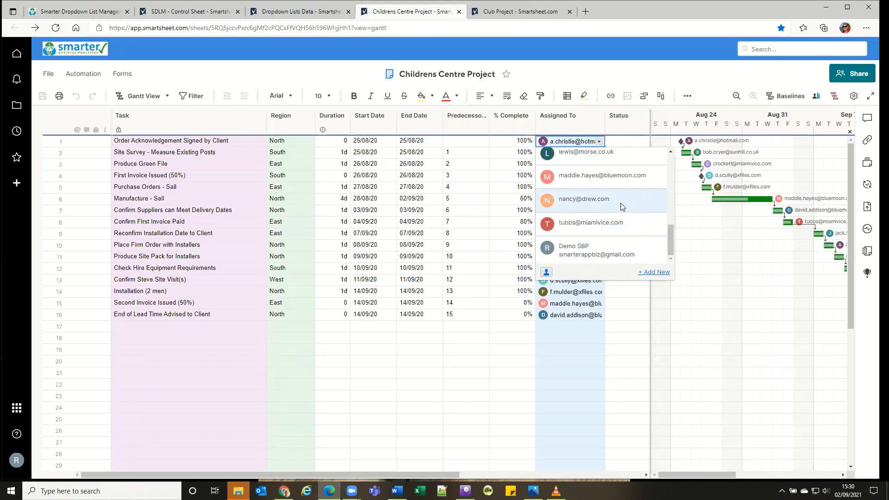
pyautogui.click(363, 328)
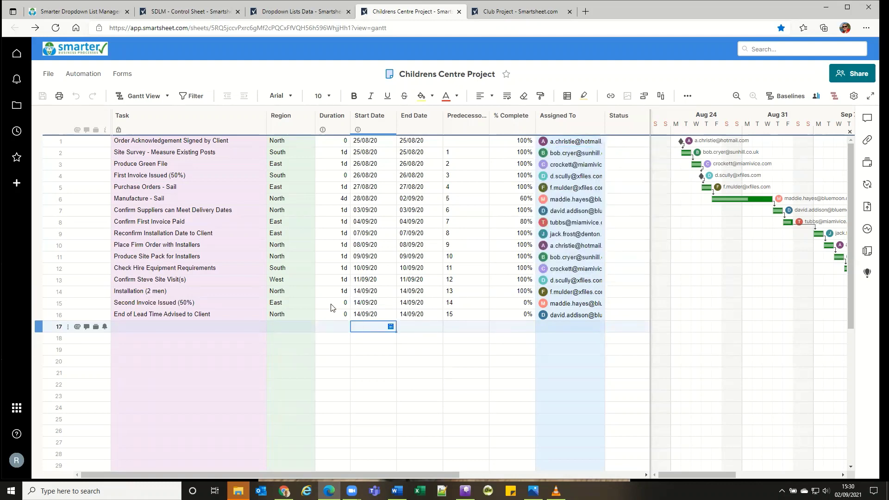
pyautogui.click(195, 13)
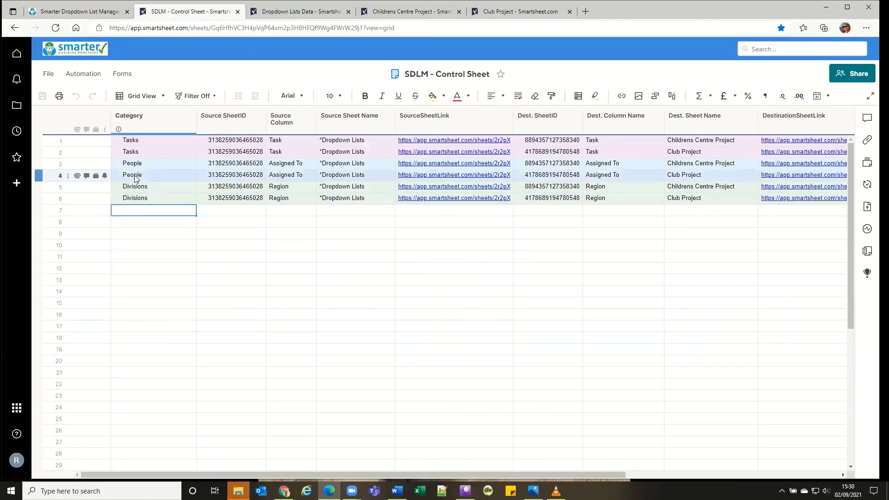
pyautogui.moveTo(138, 176); pyautogui.dragTo(239, 175)
pyautogui.moveTo(336, 175); pyautogui.dragTo(695, 178)
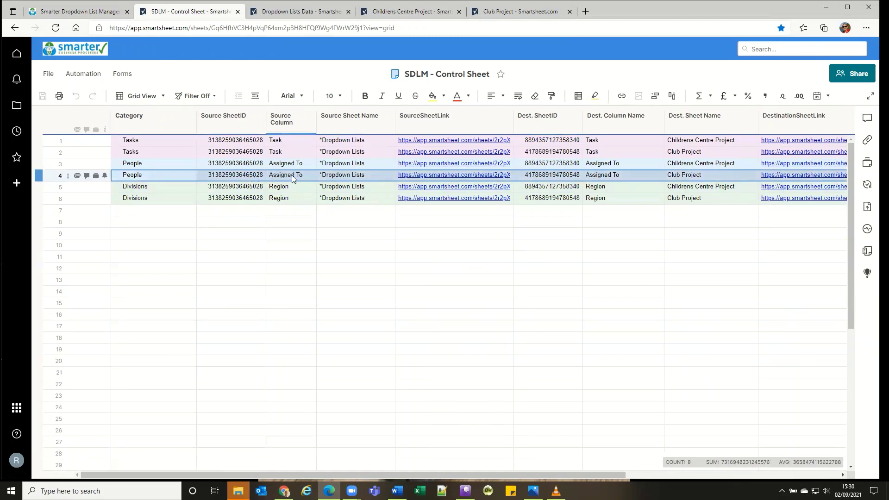
pyautogui.click(238, 122)
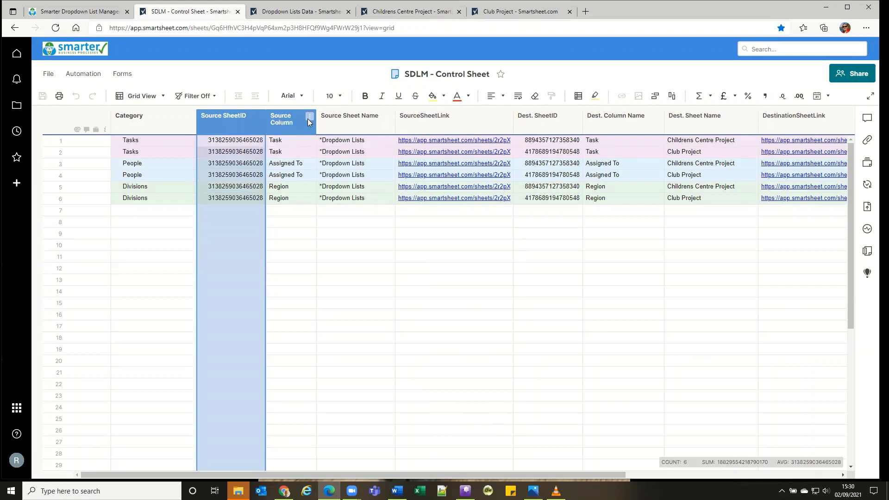
pyautogui.click(283, 121)
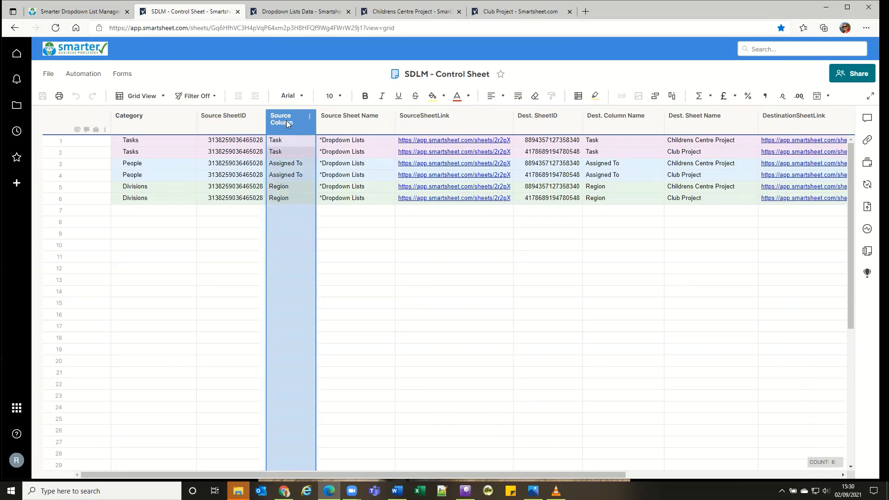
pyautogui.click(536, 126)
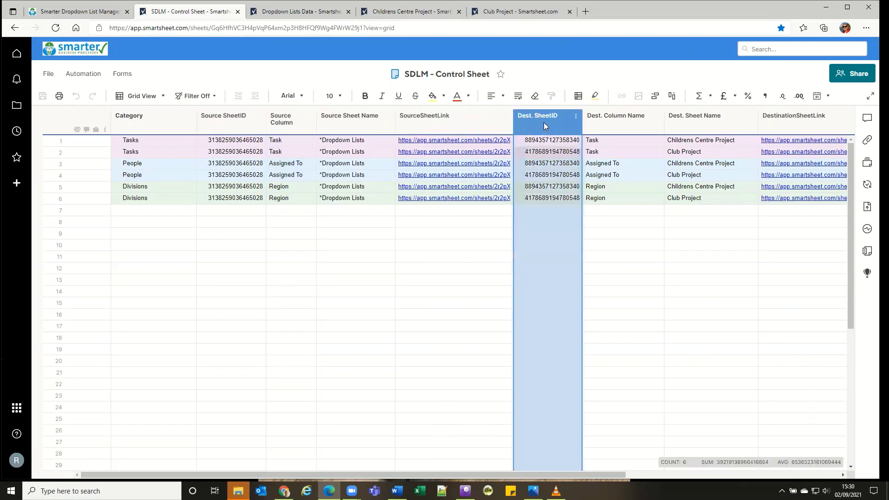
pyautogui.click(616, 119)
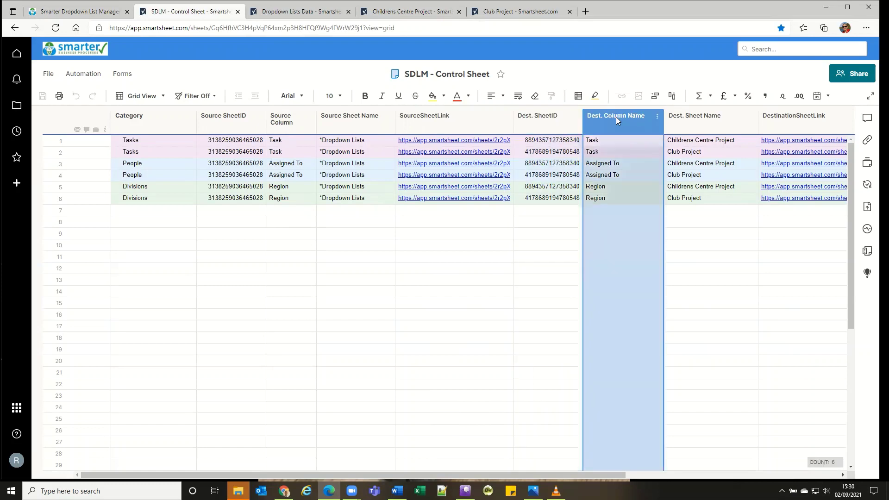
pyautogui.click(616, 178)
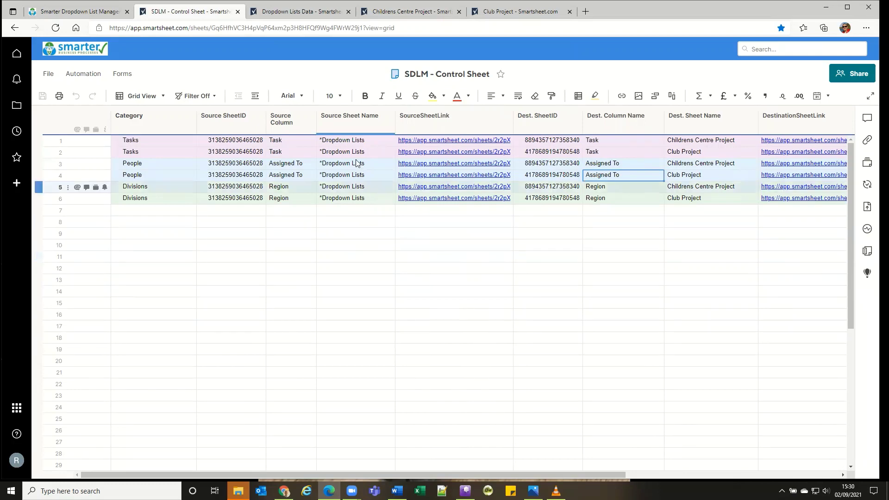
pyautogui.moveTo(343, 140); pyautogui.dragTo(476, 200)
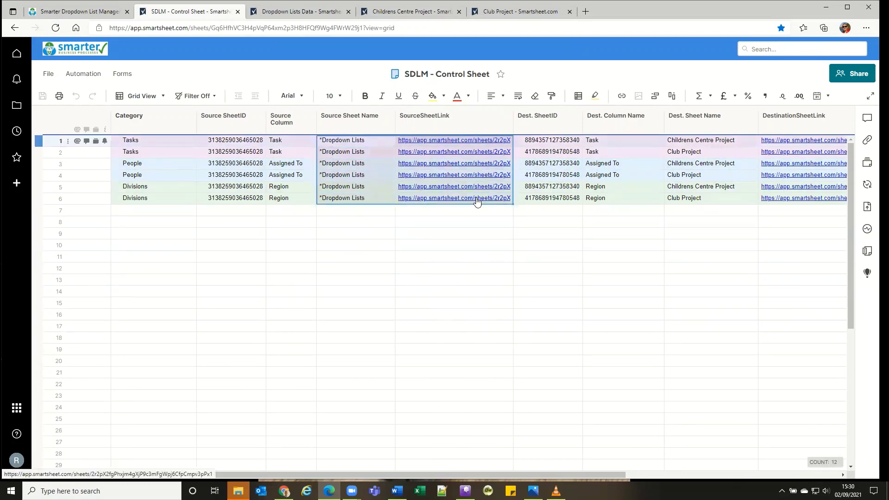
pyautogui.moveTo(672, 143); pyautogui.dragTo(779, 198)
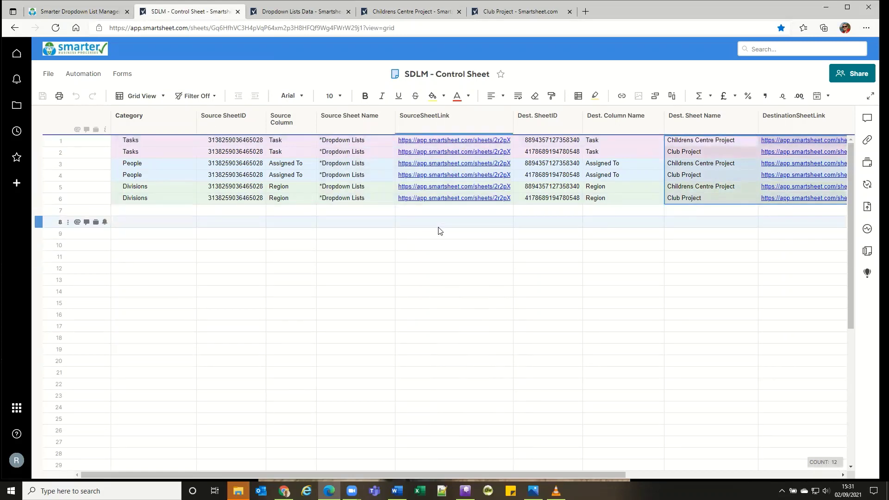
pyautogui.click(558, 126)
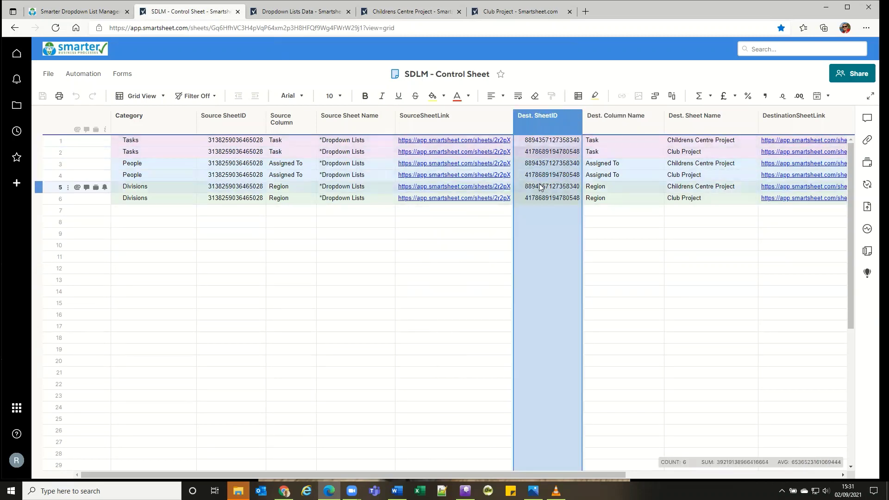
pyautogui.press('Up')
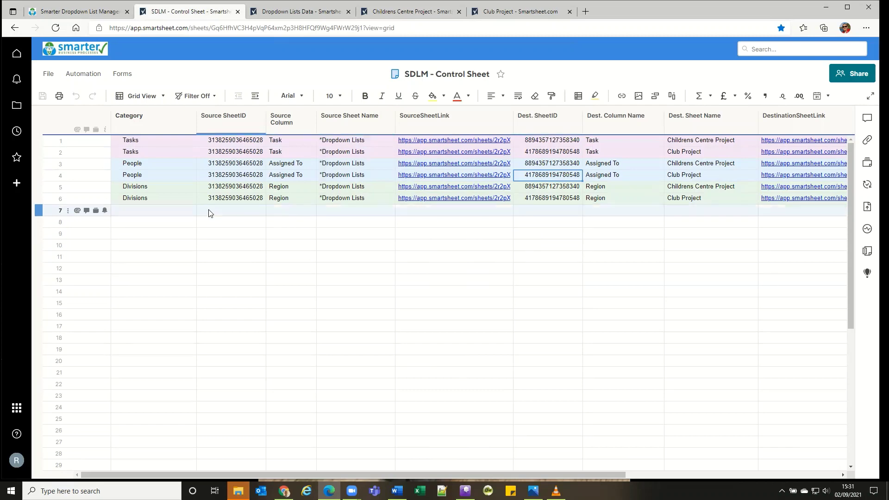
pyautogui.click(167, 209)
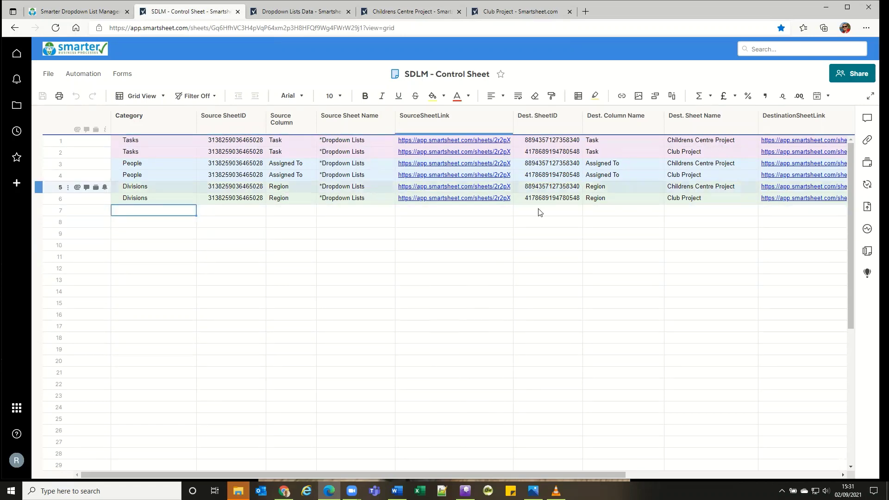
pyautogui.click(281, 199)
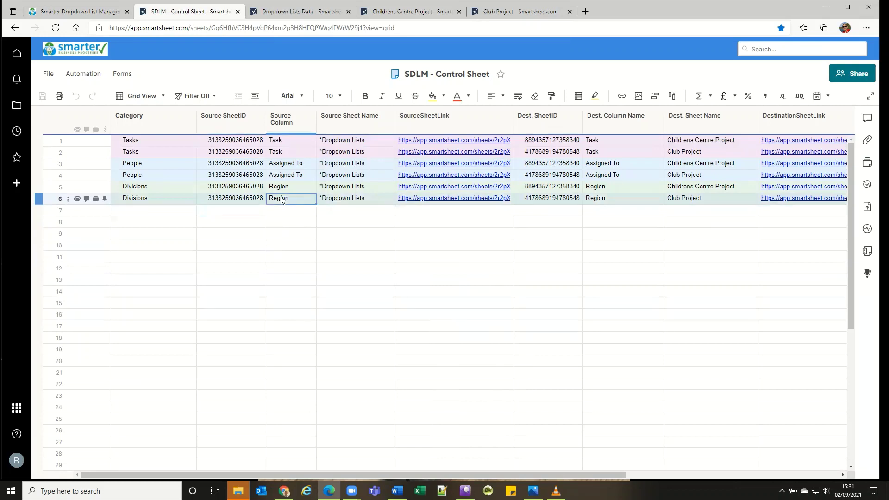
pyautogui.click(611, 202)
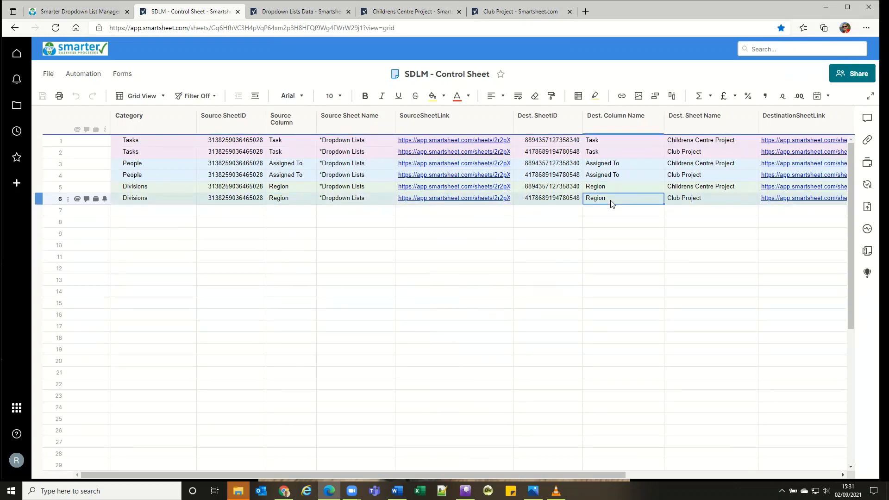